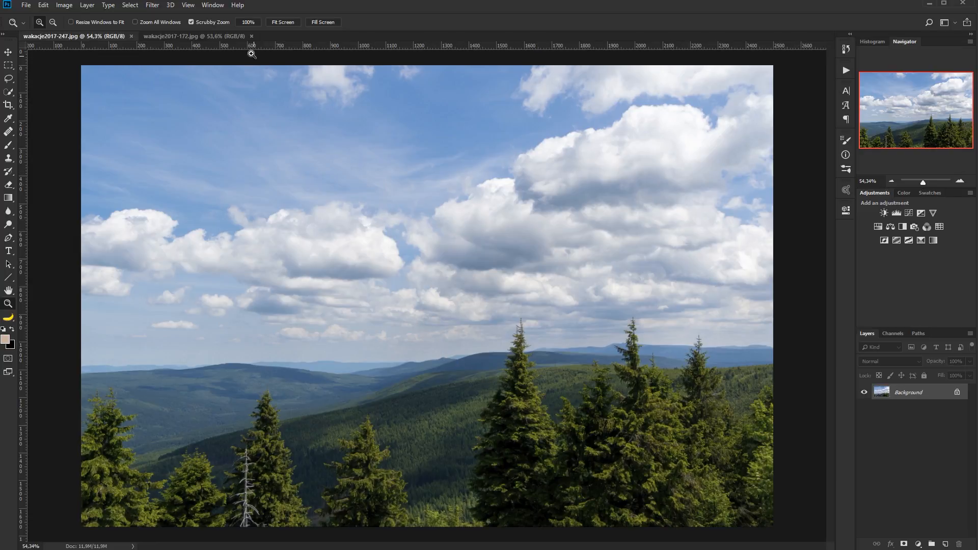
# View the castle photo wakacje2017-172.jpg and return to the landscape photo wakacje2017-247.jpg
pyautogui.click(222, 37)
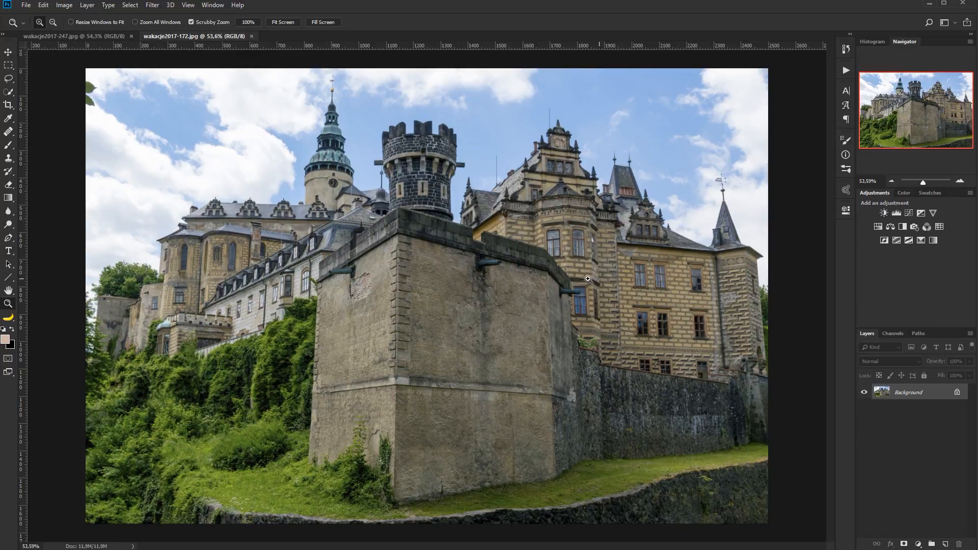
pyautogui.click(105, 36)
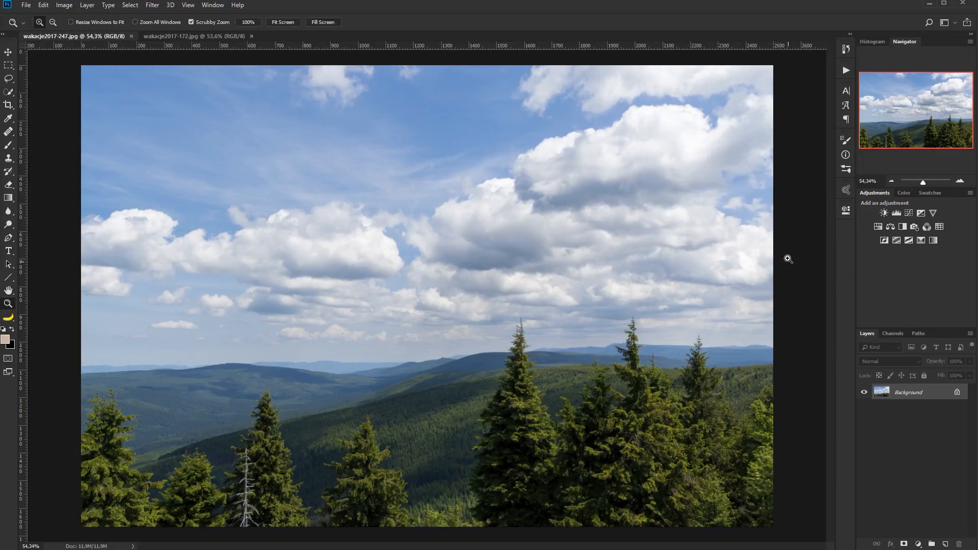
# Enlarge the Layers panel and add a Black & White adjustment layer to the landscape photo, keeping the Default preset
pyautogui.moveTo(888, 327); pyautogui.dragTo(887, 257)
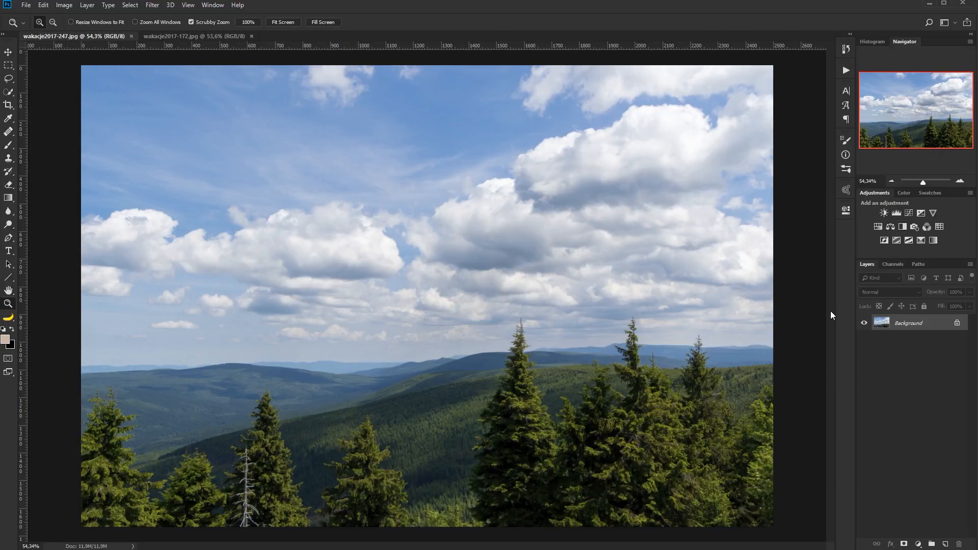
pyautogui.click(903, 225)
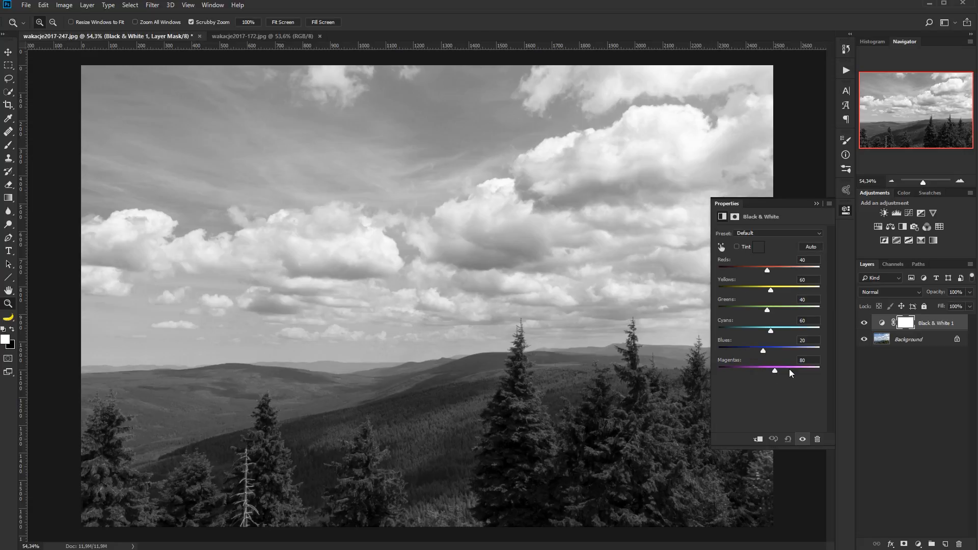
pyautogui.click(778, 234)
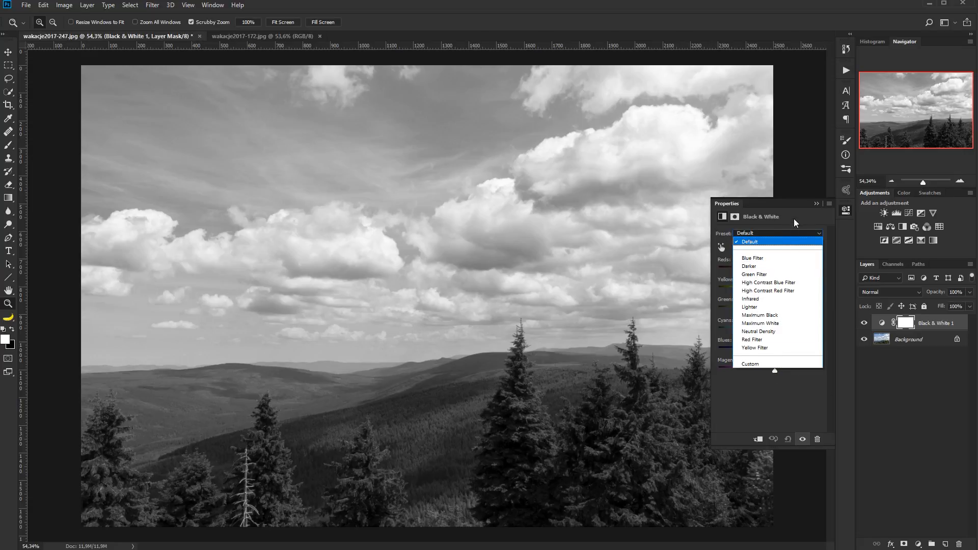
pyautogui.click(794, 218)
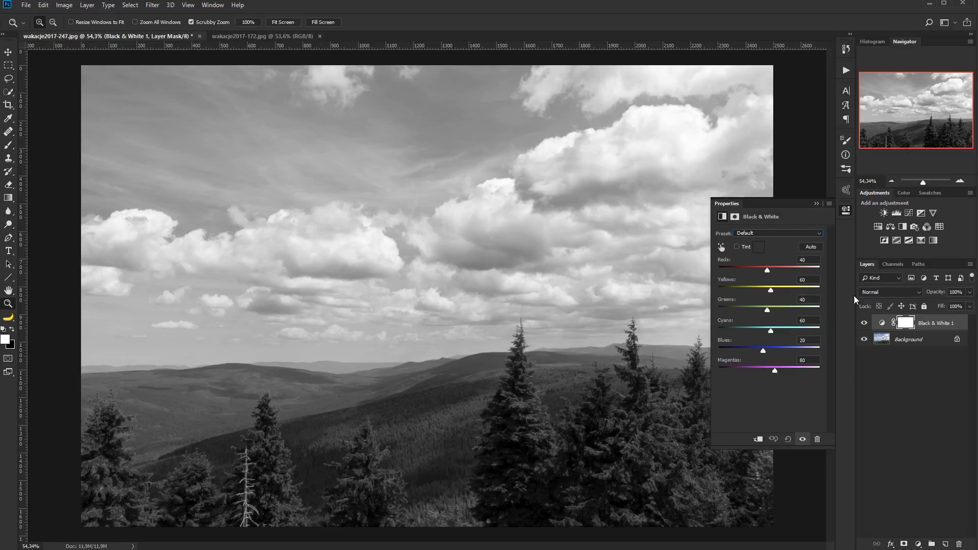
# Set the Black & White layer's blend mode to Luminosity and compare the photo with the layer hidden and shown
pyautogui.click(885, 291)
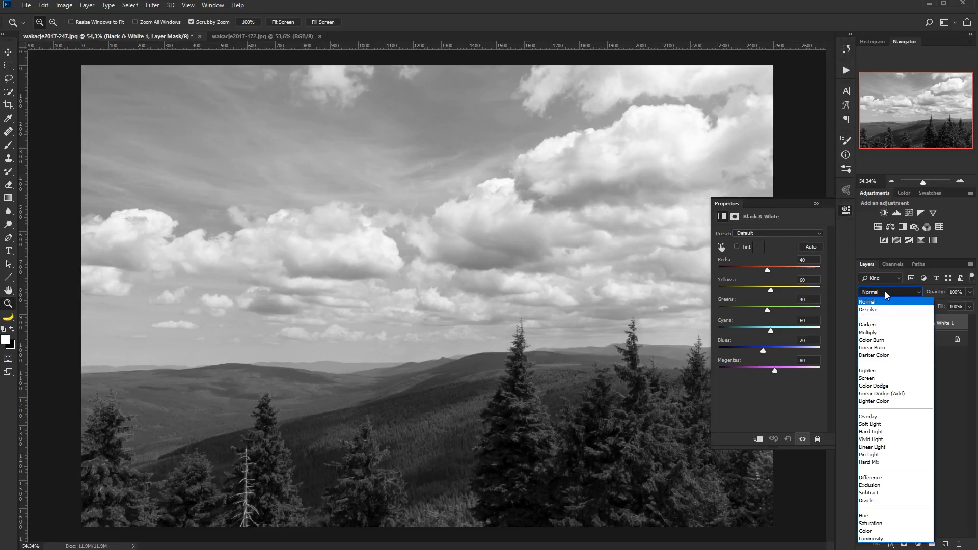
pyautogui.click(899, 538)
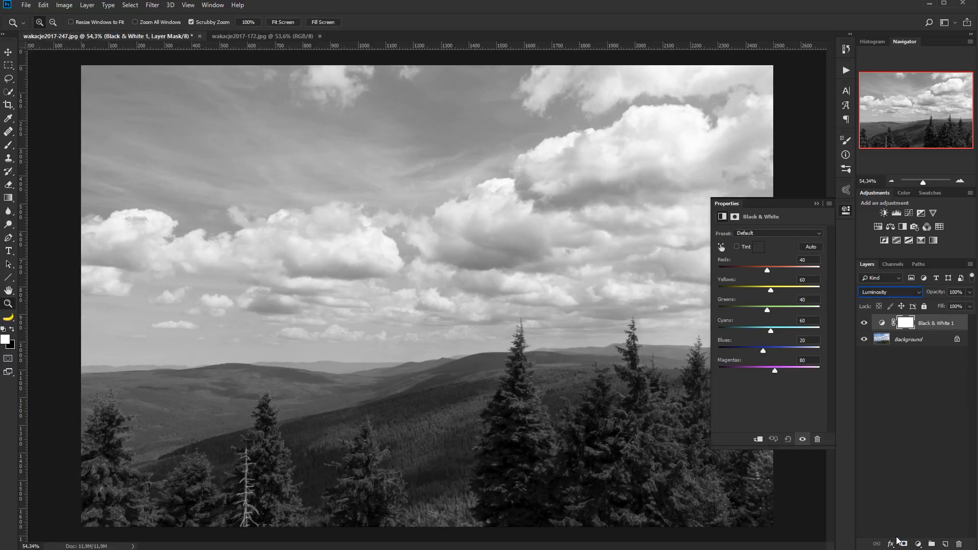
pyautogui.click(817, 204)
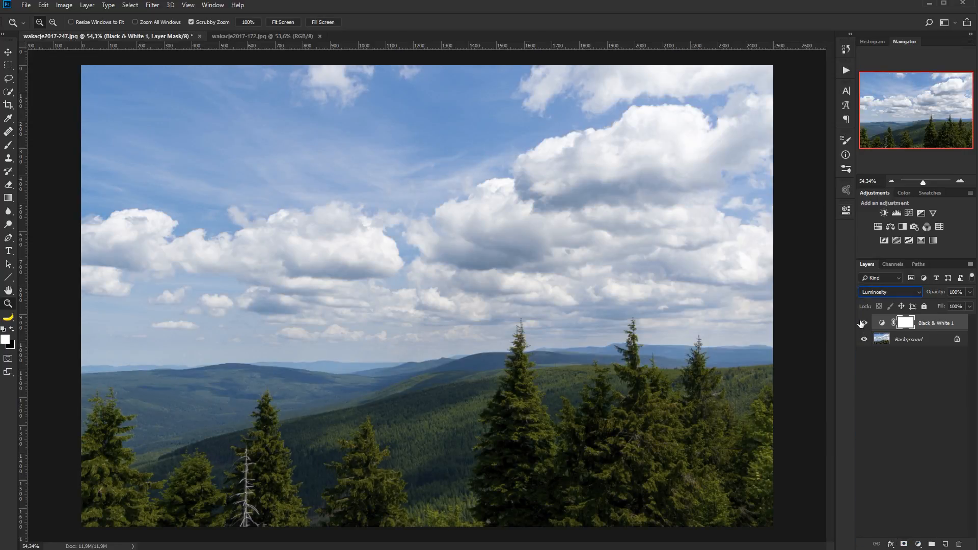
pyautogui.click(864, 323)
pyautogui.click(864, 323)
pyautogui.click(864, 323)
pyautogui.click(864, 324)
# Set the Black & White layer's Greens to 81 and check the photo with the layer hidden and shown
pyautogui.doubleClick(882, 323)
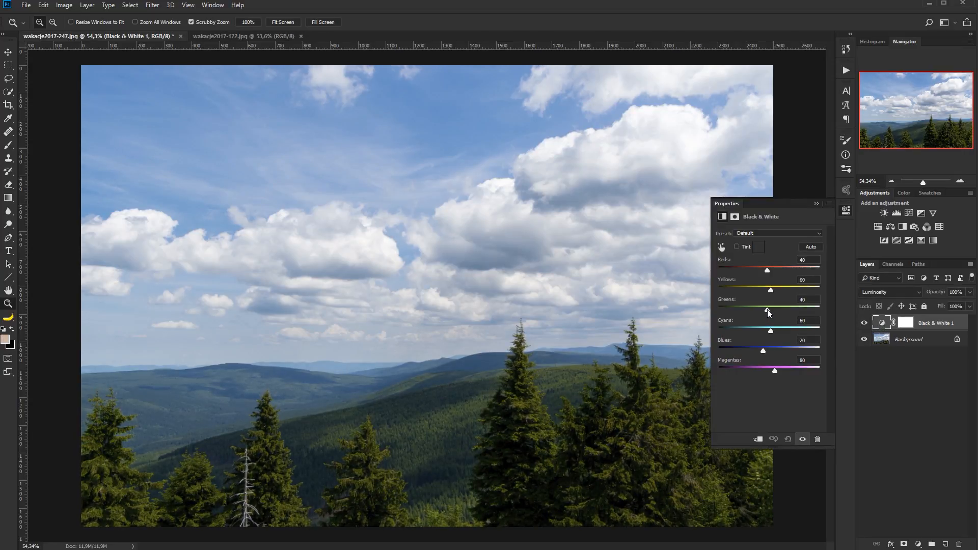
pyautogui.moveTo(771, 310); pyautogui.dragTo(776, 311)
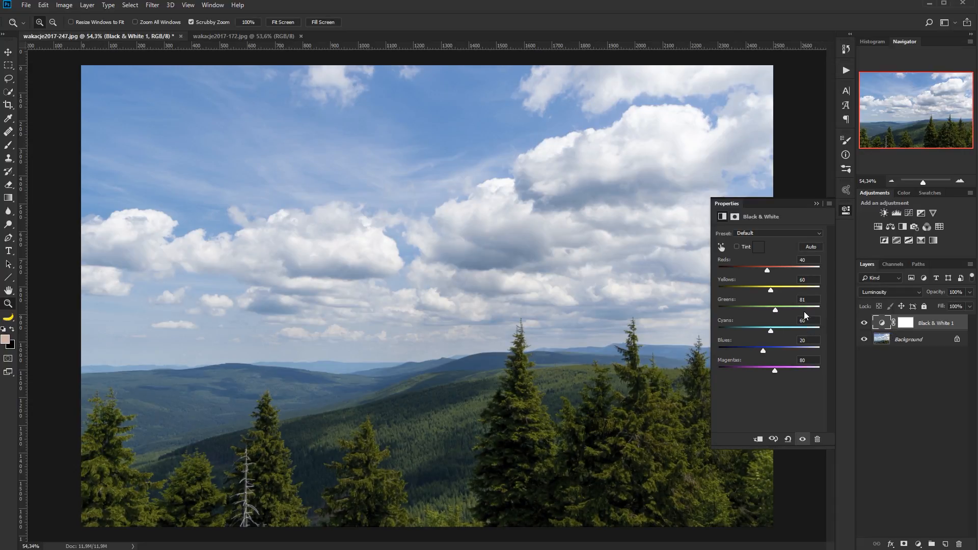
pyautogui.click(817, 203)
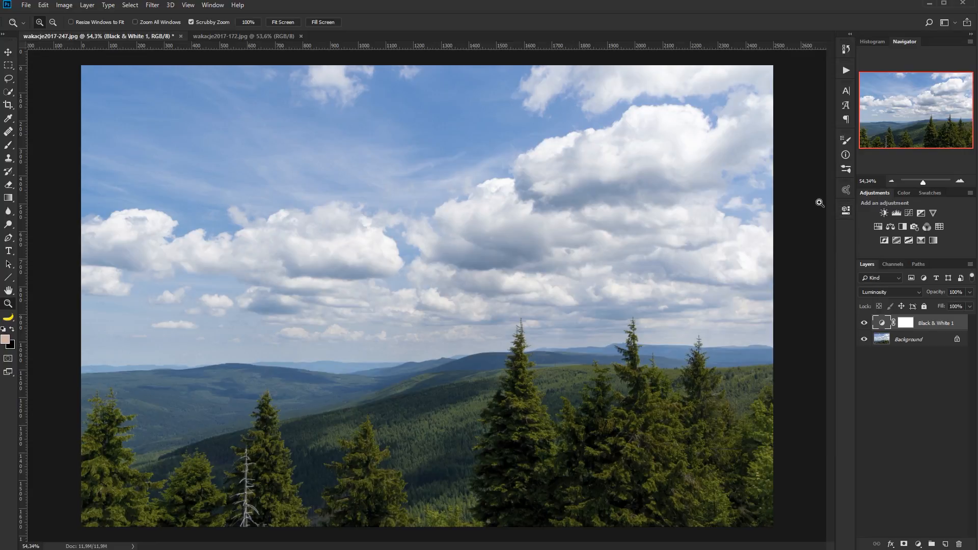
pyautogui.click(864, 324)
pyautogui.click(865, 323)
# Darken the blue sky with the on-image adjustment of the Black & White layer, bringing Cyans to -19 and Blues to -22
pyautogui.doubleClick(883, 328)
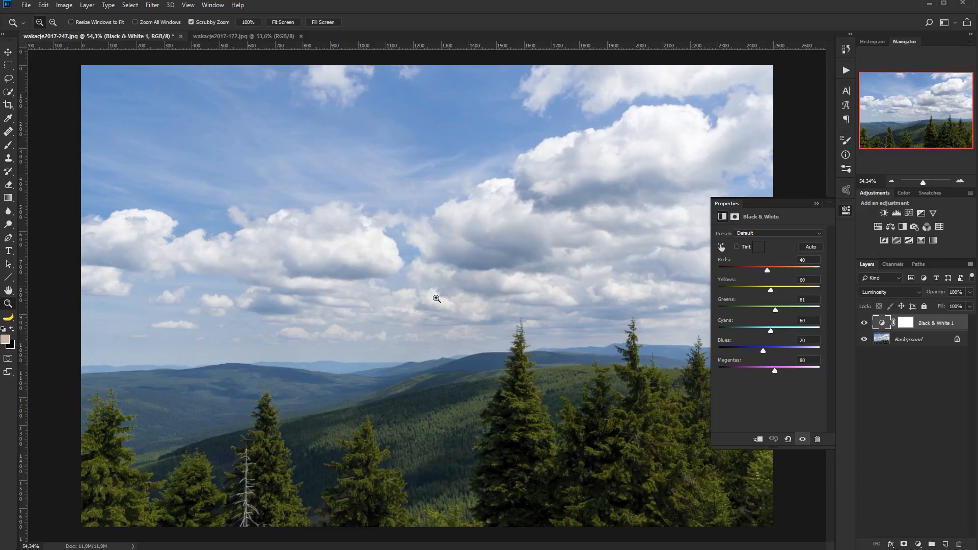
pyautogui.click(722, 249)
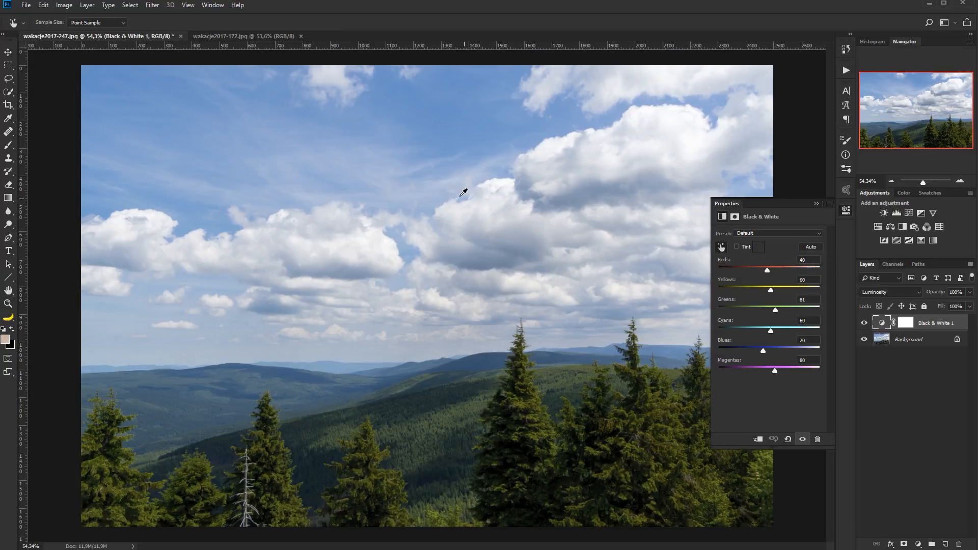
pyautogui.click(456, 125)
pyautogui.moveTo(458, 125); pyautogui.dragTo(409, 163)
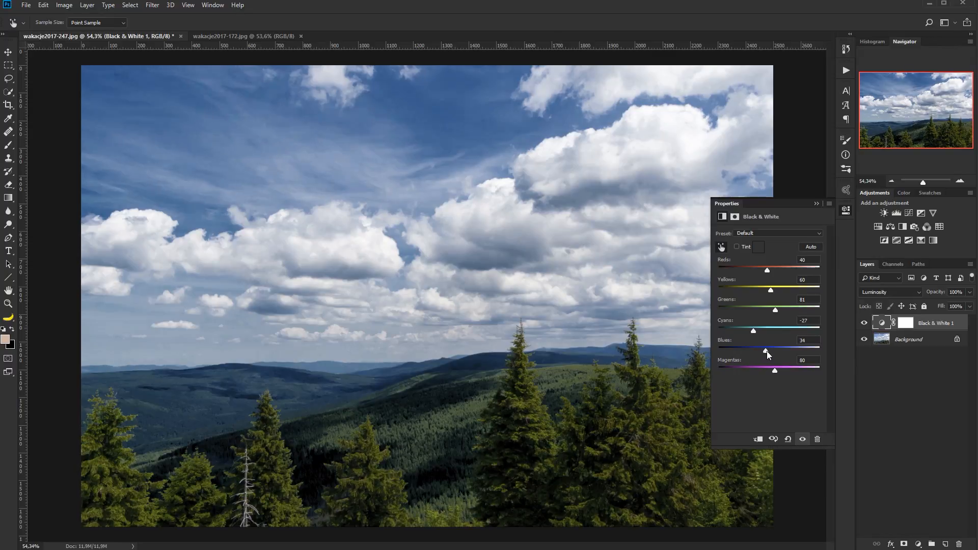
pyautogui.moveTo(764, 355)
pyautogui.mouseDown()
pyautogui.moveTo(778, 355)
pyautogui.moveTo(712, 352)
pyautogui.moveTo(728, 329)
pyautogui.moveTo(709, 329)
pyautogui.moveTo(755, 331)
pyautogui.moveTo(754, 350)
pyautogui.mouseUp()
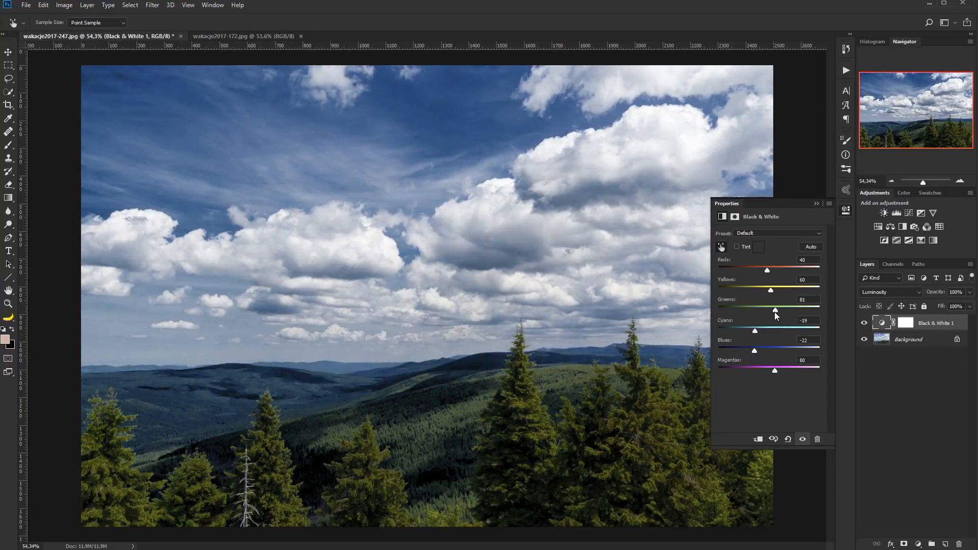
# Rebalance the Black & White layer to Greens 179, Cyans -4 and Blues 21
pyautogui.moveTo(774, 310); pyautogui.dragTo(830, 298)
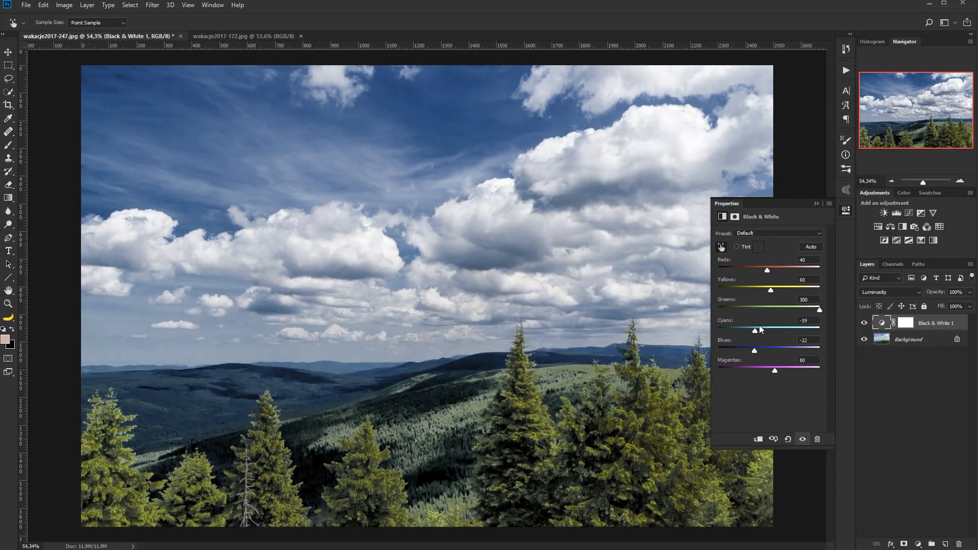
pyautogui.moveTo(759, 330); pyautogui.dragTo(711, 328)
pyautogui.moveTo(755, 351); pyautogui.dragTo(759, 330)
pyautogui.moveTo(815, 306)
pyautogui.mouseDown()
pyautogui.moveTo(771, 310)
pyautogui.moveTo(801, 309)
pyautogui.mouseUp()
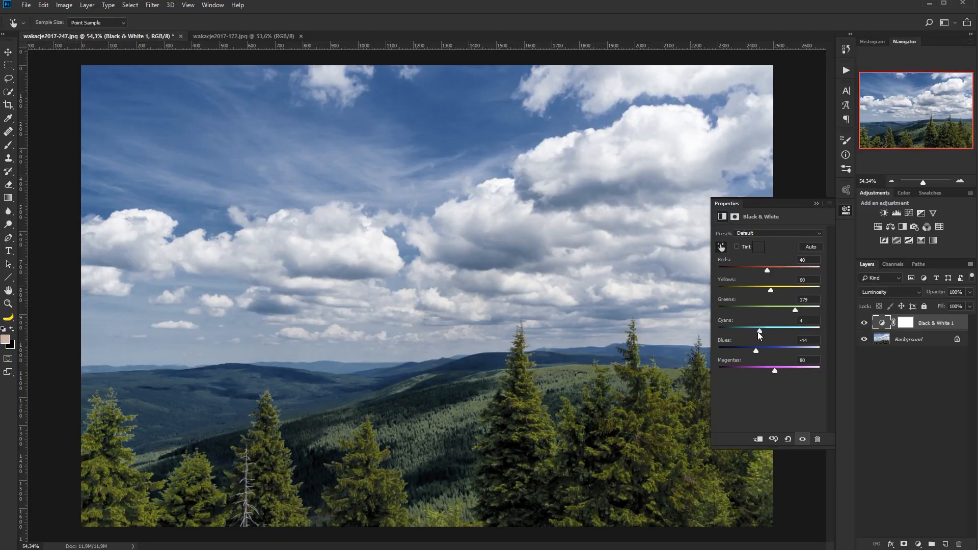
pyautogui.moveTo(757, 331); pyautogui.dragTo(764, 351)
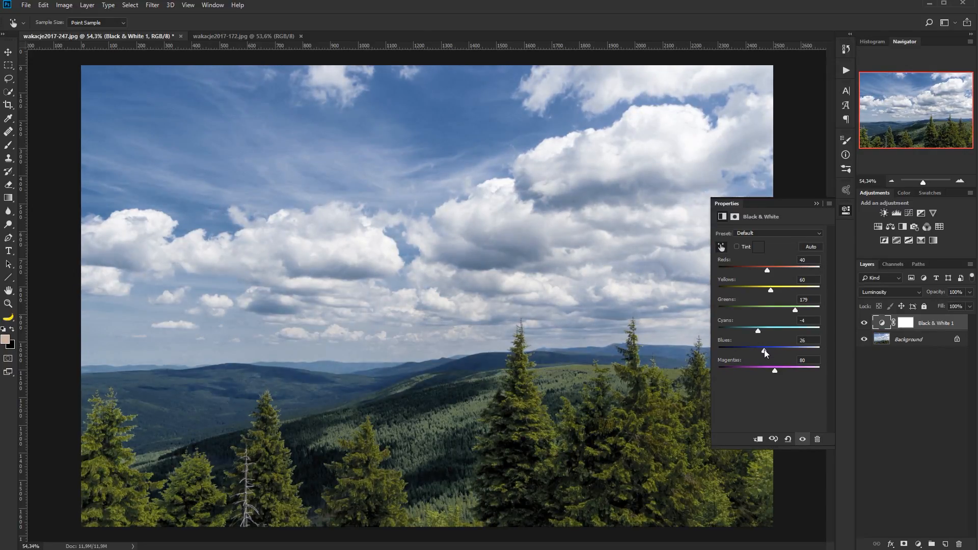
# Compare the landscape with the Black & White layer hidden and shown
pyautogui.click(865, 323)
pyautogui.click(864, 324)
pyautogui.click(864, 324)
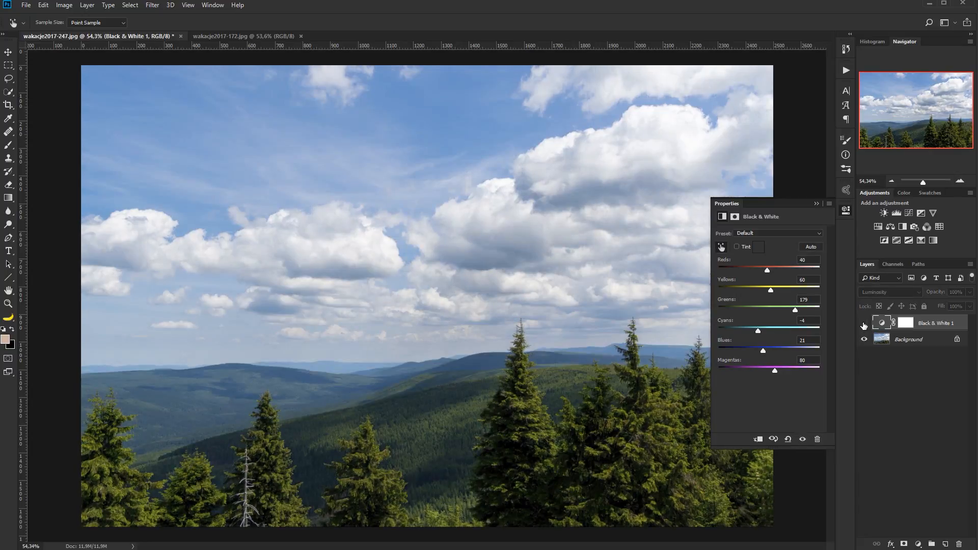
pyautogui.click(864, 324)
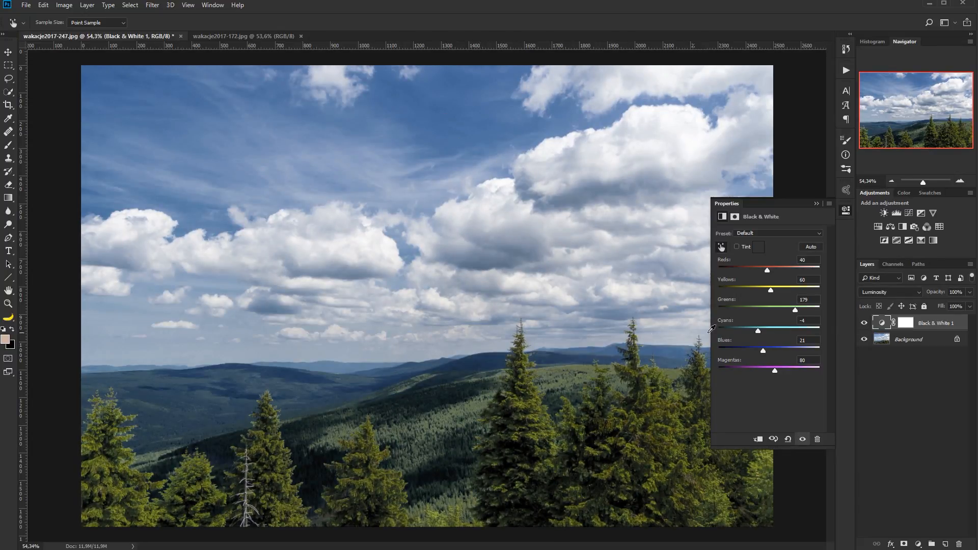
# Adjust the trees' brightness in the Black & White layer by setting Yellows to 119 and Greens to 139
pyautogui.moveTo(795, 310)
pyautogui.mouseDown()
pyautogui.moveTo(779, 310)
pyautogui.moveTo(790, 311)
pyautogui.mouseUp()
pyautogui.moveTo(790, 290); pyautogui.dragTo(783, 290)
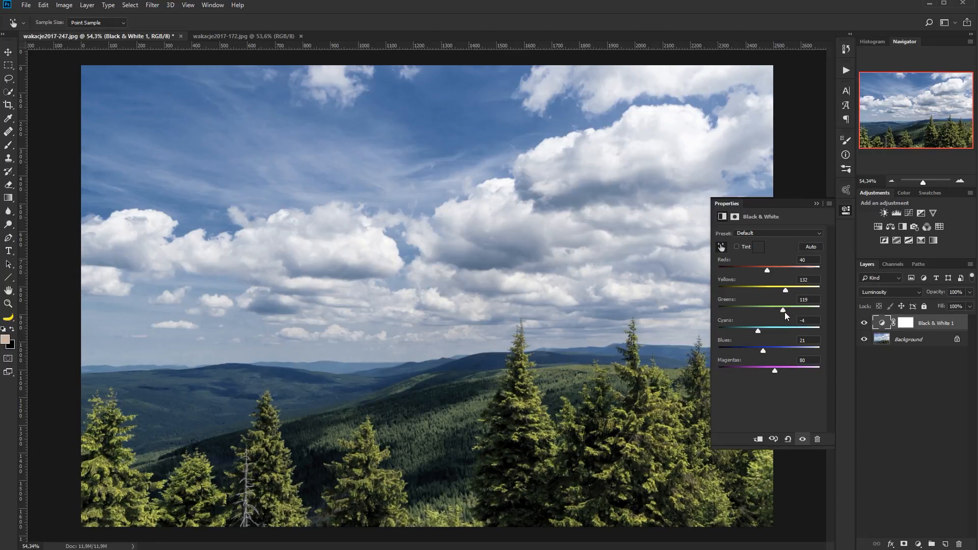
pyautogui.moveTo(790, 312); pyautogui.dragTo(783, 290)
# Review the sky and trees before and after the Black & White adjustment, and collapse its properties
pyautogui.click(863, 324)
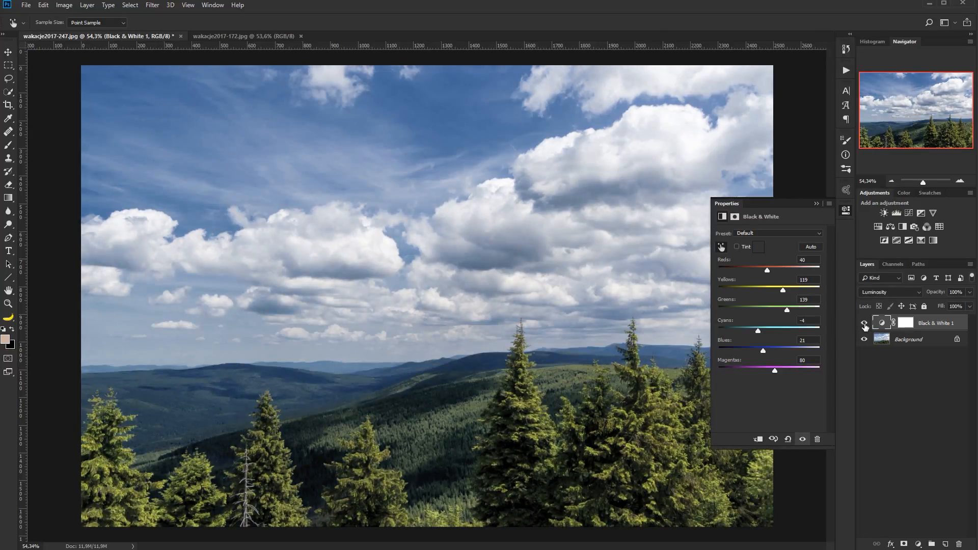
pyautogui.click(864, 324)
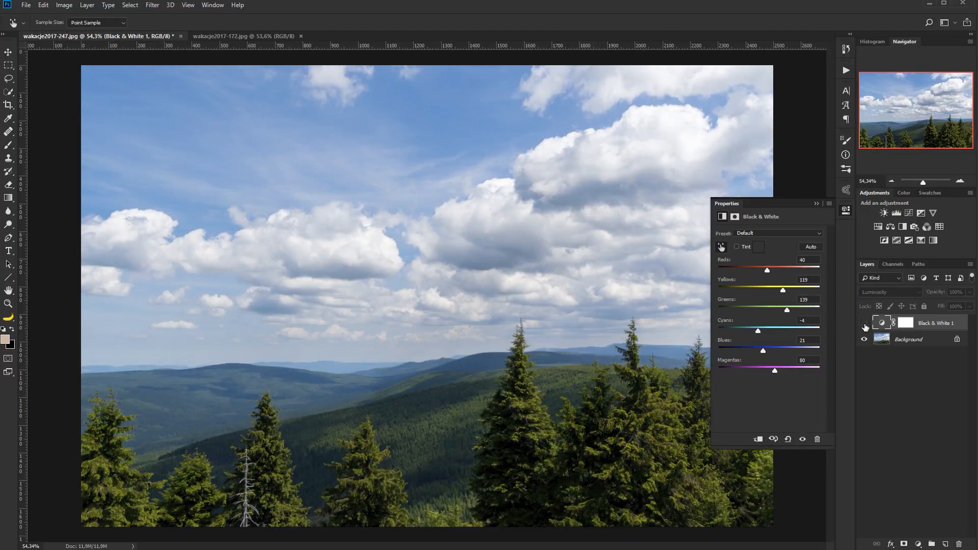
pyautogui.click(865, 324)
pyautogui.click(865, 324)
pyautogui.click(865, 324)
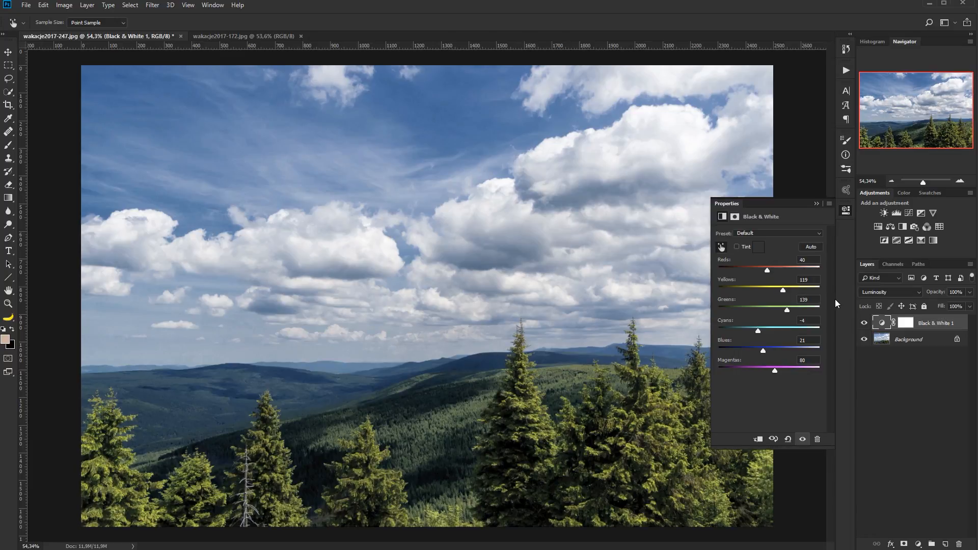
pyautogui.click(816, 204)
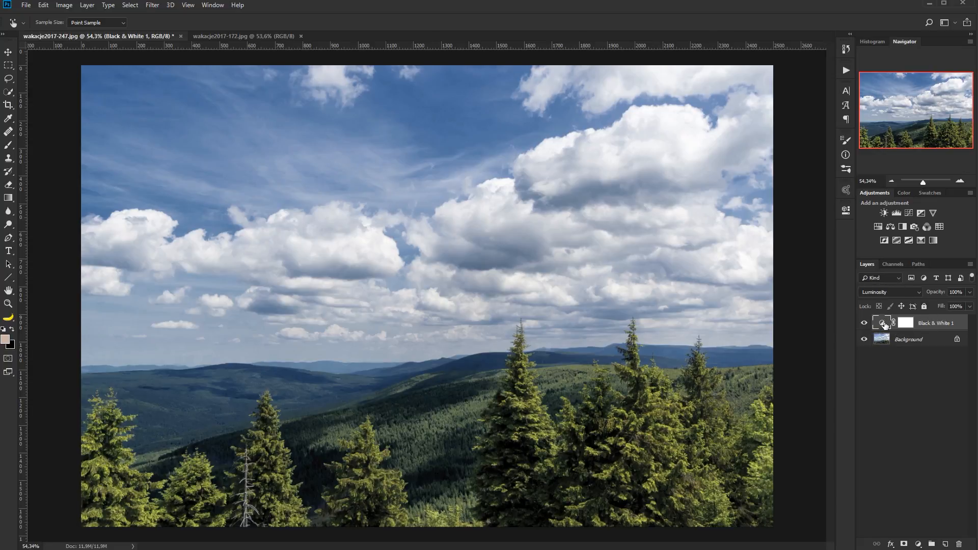
# Add a Vibrance adjustment layer above the Black & White layer, set Vibrance to +96 and undo the Saturation change
pyautogui.click(934, 214)
pyautogui.press('z')
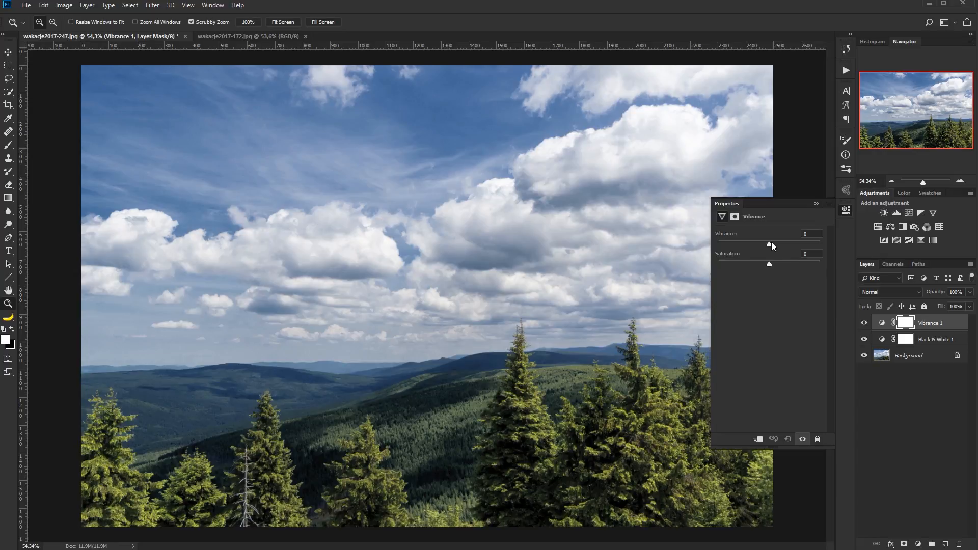
pyautogui.moveTo(815, 243); pyautogui.dragTo(790, 243)
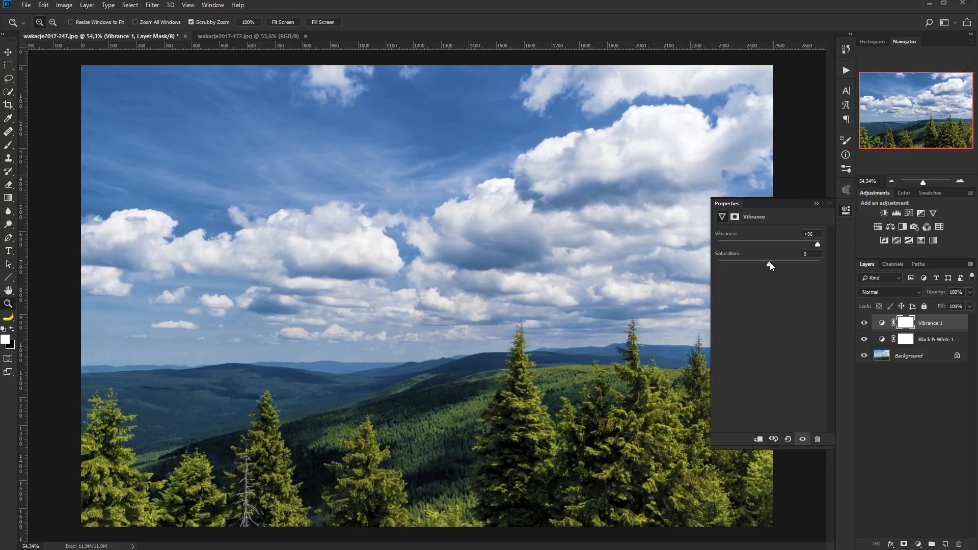
pyautogui.hotkey('ctrl', 'z')
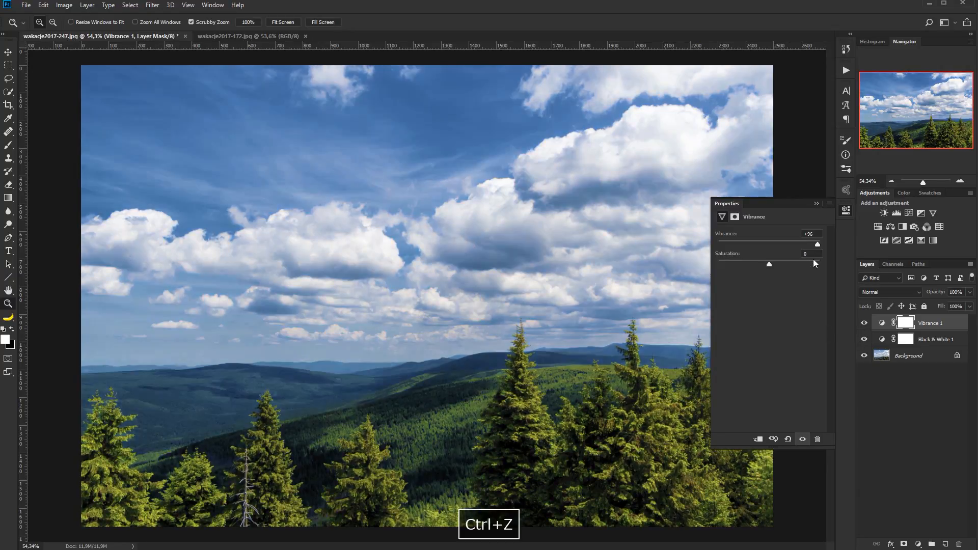
# Compare the fully adjusted landscape with the original by isolating the Background layer and restoring all layers
pyautogui.keyDown('alt'); pyautogui.click(865, 355); pyautogui.keyUp('alt')
pyautogui.keyDown('alt'); pyautogui.click(865, 357); pyautogui.keyUp('alt')
pyautogui.click(817, 204)
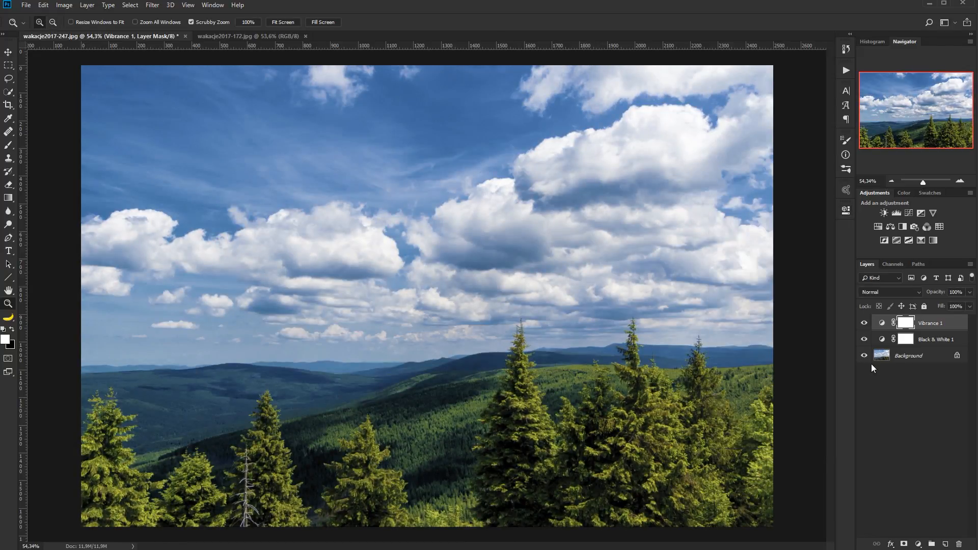
pyautogui.keyDown('alt'); pyautogui.click(865, 357); pyautogui.keyUp('alt')
pyautogui.keyDown('alt'); pyautogui.click(865, 356); pyautogui.keyUp('alt')
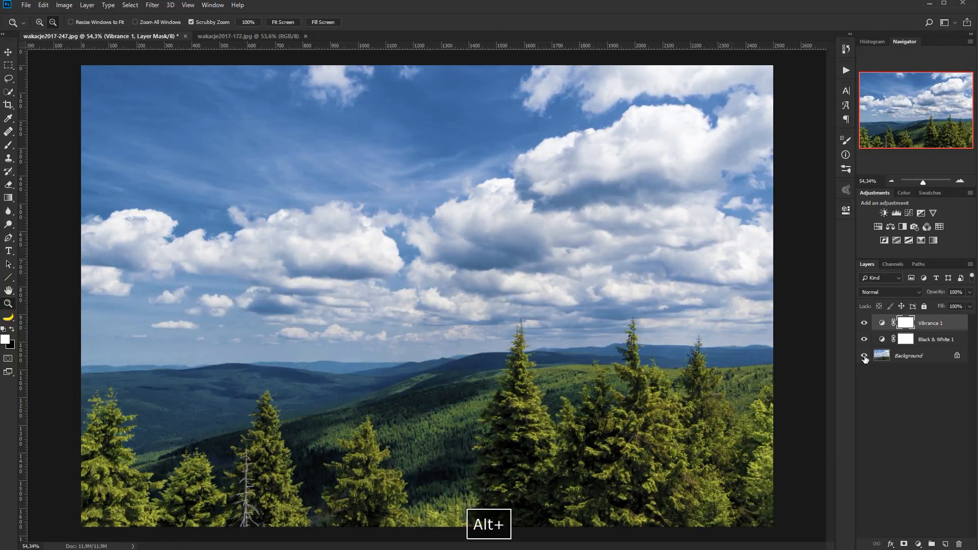
pyautogui.keyDown('alt'); pyautogui.click(865, 357); pyautogui.keyUp('alt')
pyautogui.keyDown('alt'); pyautogui.click(865, 357); pyautogui.keyUp('alt')
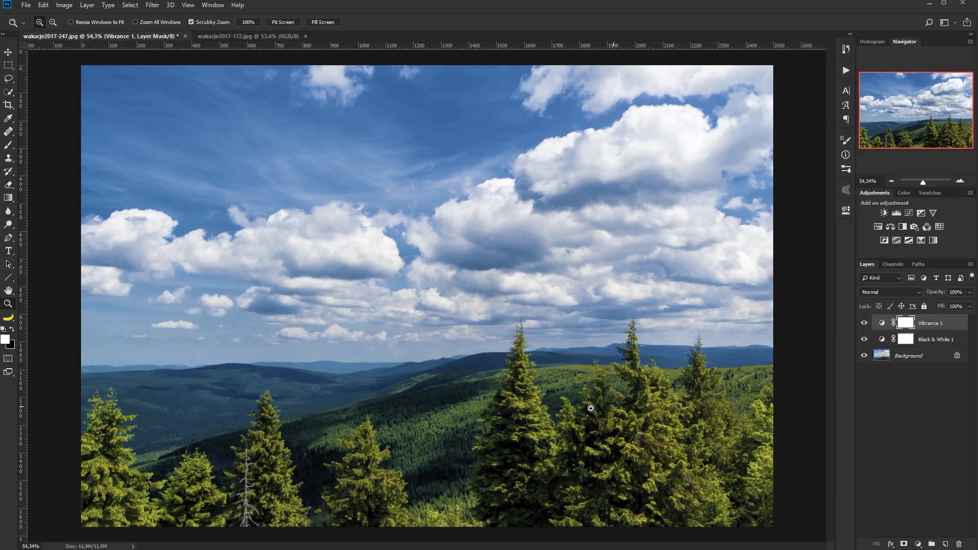
pyautogui.moveTo(422, 416)
pyautogui.mouseDown()
pyautogui.moveTo(503, 398)
pyautogui.moveTo(419, 404)
pyautogui.mouseUp()
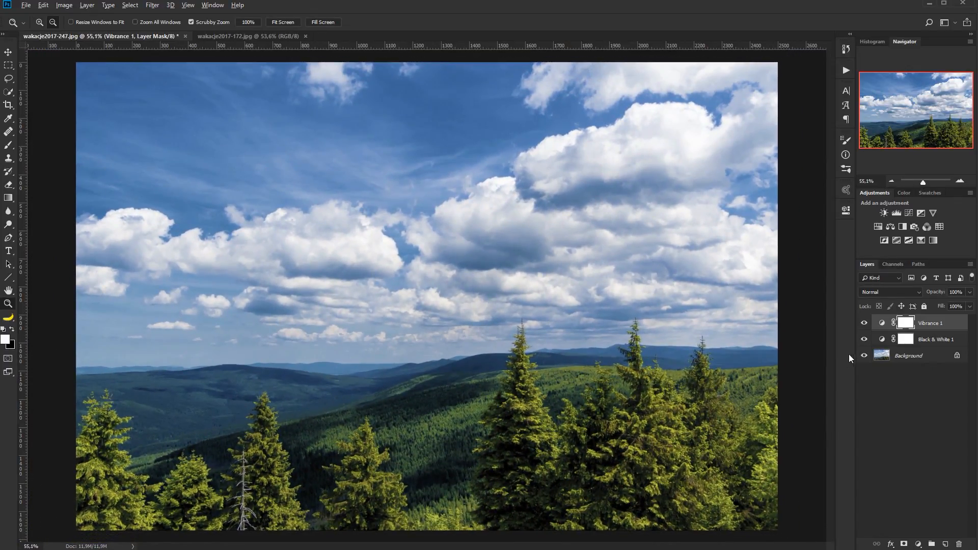
pyautogui.keyDown('alt'); pyautogui.click(865, 355); pyautogui.keyUp('alt')
pyautogui.keyDown('alt'); pyautogui.click(866, 356); pyautogui.keyUp('alt')
# Switch to the castle photo wakacje2017-172.jpg and add a Black & White adjustment layer
pyautogui.click(243, 40)
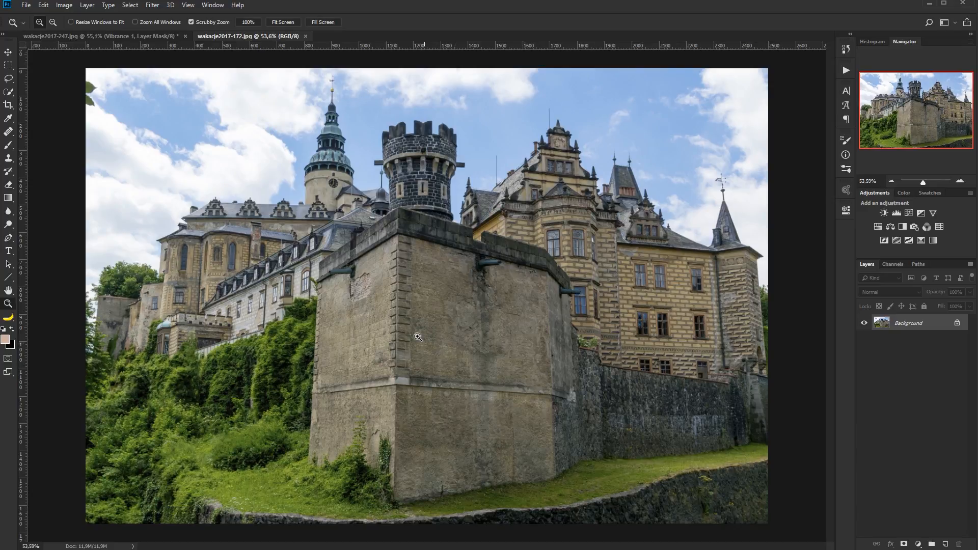
pyautogui.click(903, 228)
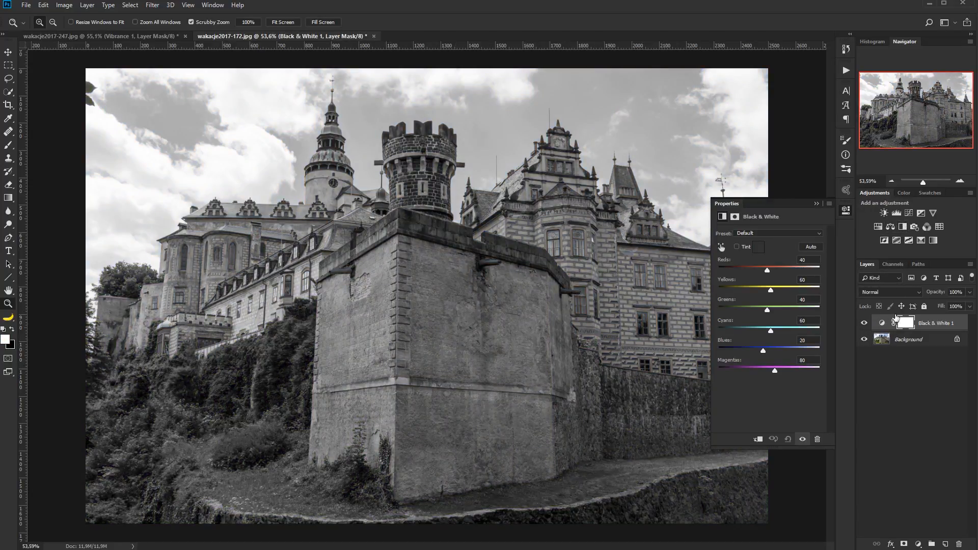
# Set the Black & White layer's blend mode to Luminosity and compare the castle photo with the layer hidden and shown
pyautogui.click(886, 293)
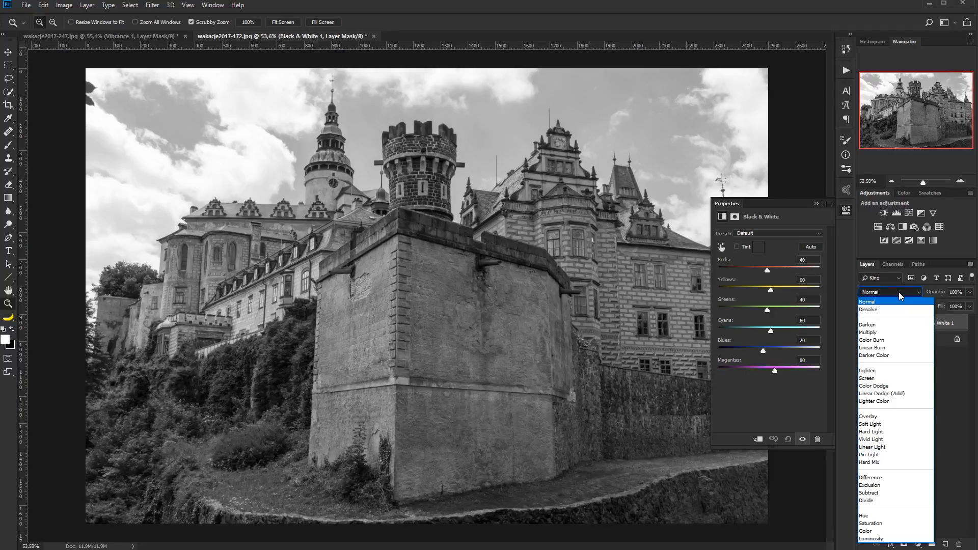
pyautogui.click(897, 539)
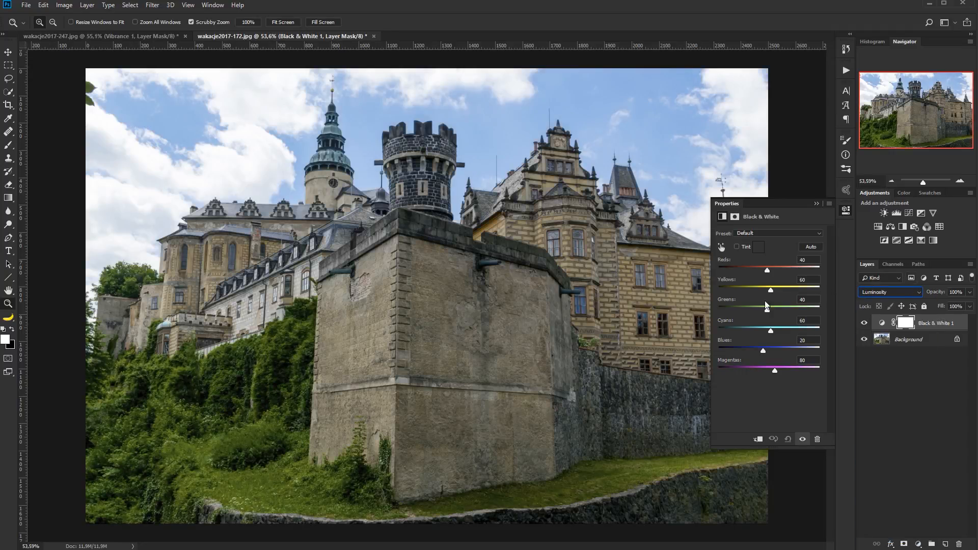
pyautogui.click(865, 323)
pyautogui.click(865, 324)
pyautogui.click(864, 323)
pyautogui.click(864, 323)
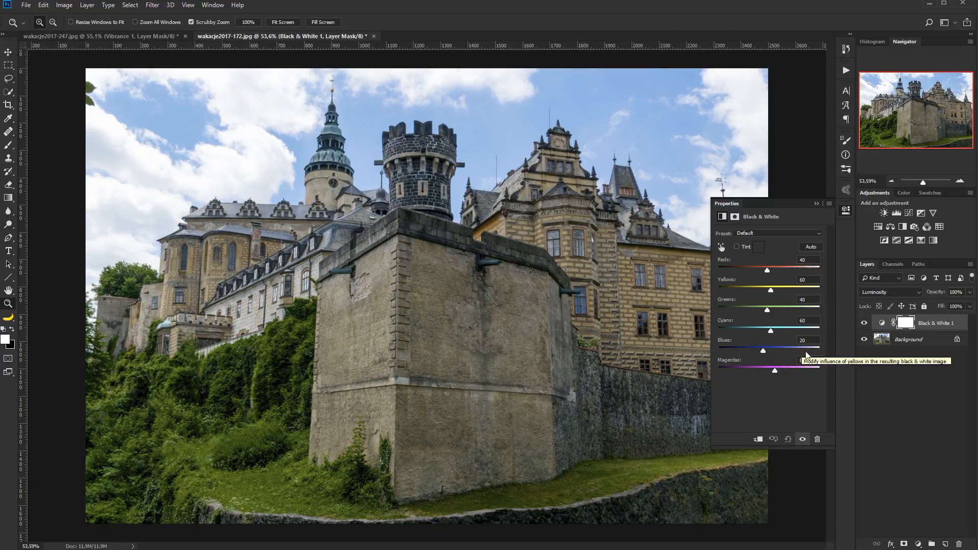
# Set the Black & White Reds to 144 and Magentas to 119, raise Yellows and Greens, lower Cyans and Blues, and collapse the properties
pyautogui.moveTo(768, 311); pyautogui.dragTo(790, 261)
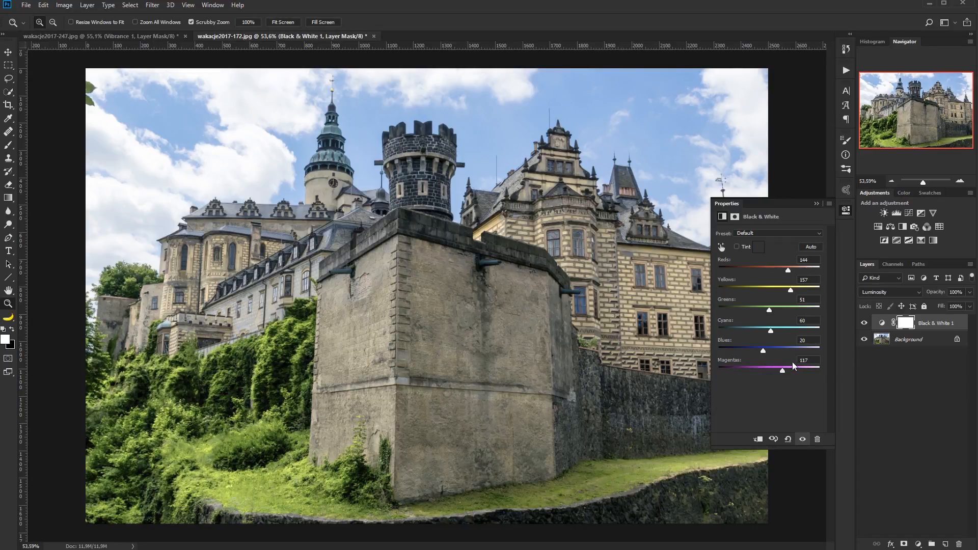
pyautogui.moveTo(787, 357); pyautogui.dragTo(783, 357)
pyautogui.moveTo(772, 330); pyautogui.dragTo(706, 354)
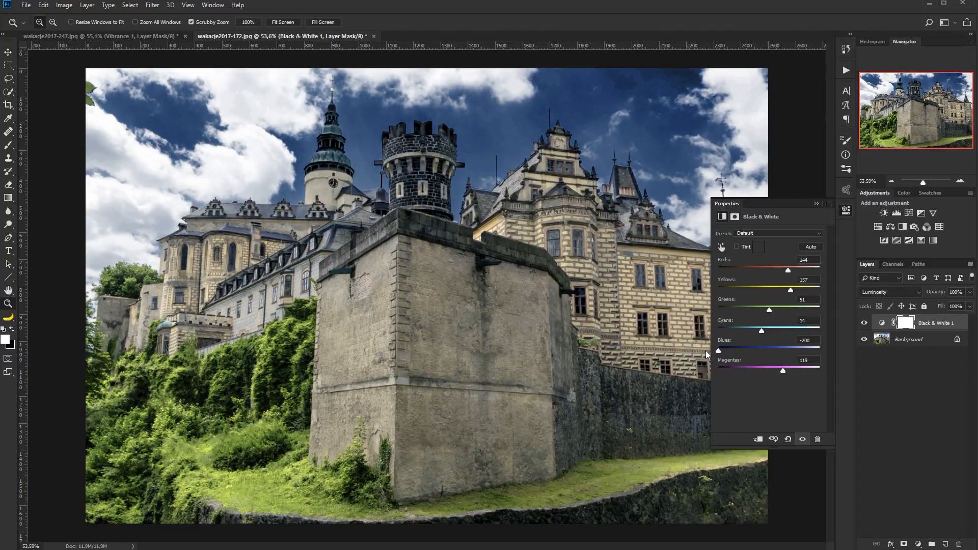
pyautogui.moveTo(762, 331); pyautogui.dragTo(783, 291)
pyautogui.click(817, 203)
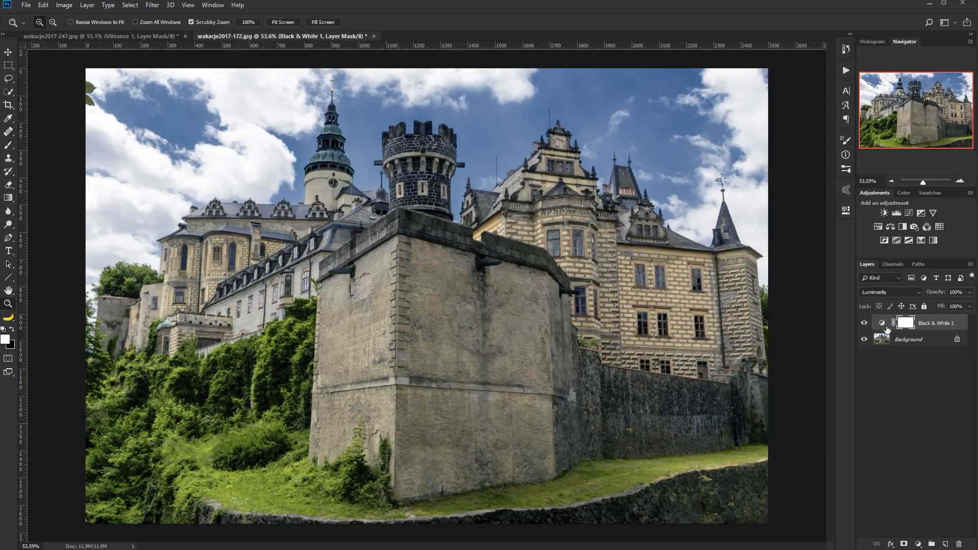
# Compare the castle's sky and greenery before and after by repeatedly hiding and showing the Black & White layer
pyautogui.click(864, 323)
pyautogui.click(864, 324)
pyautogui.click(864, 324)
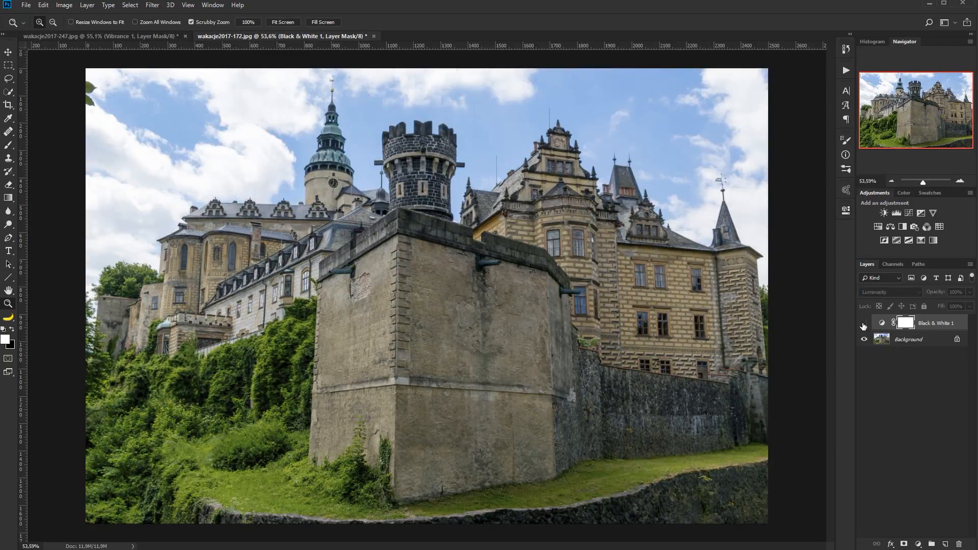
pyautogui.click(864, 323)
pyautogui.click(863, 324)
pyautogui.click(864, 324)
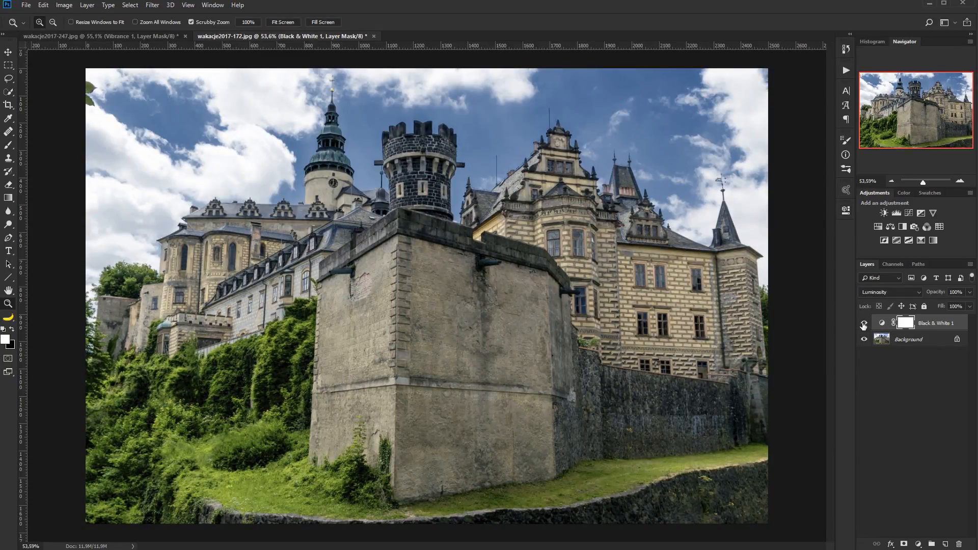
# Add a Vibrance adjustment layer above the Black & White layer, increase its Vibrance and collapse its properties
pyautogui.click(933, 213)
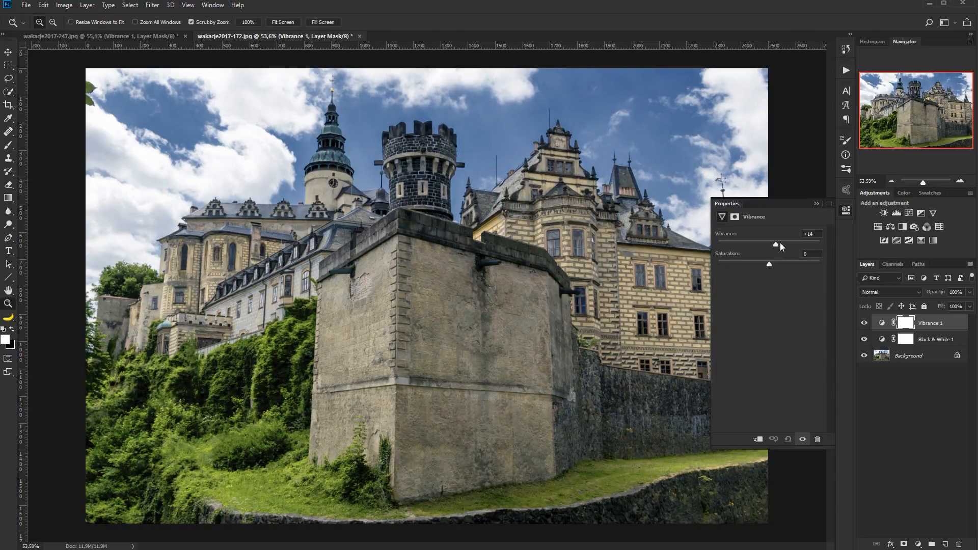
pyautogui.click(817, 203)
# Compare the fully adjusted castle with the original by isolating the Background layer and restoring all layers, leaving the Vibrance layer selected
pyautogui.keyDown('alt'); pyautogui.click(864, 355); pyautogui.keyUp('alt')
pyautogui.keyDown('alt'); pyautogui.click(865, 356); pyautogui.keyUp('alt')
pyautogui.keyDown('alt'); pyautogui.click(865, 355); pyautogui.keyUp('alt')
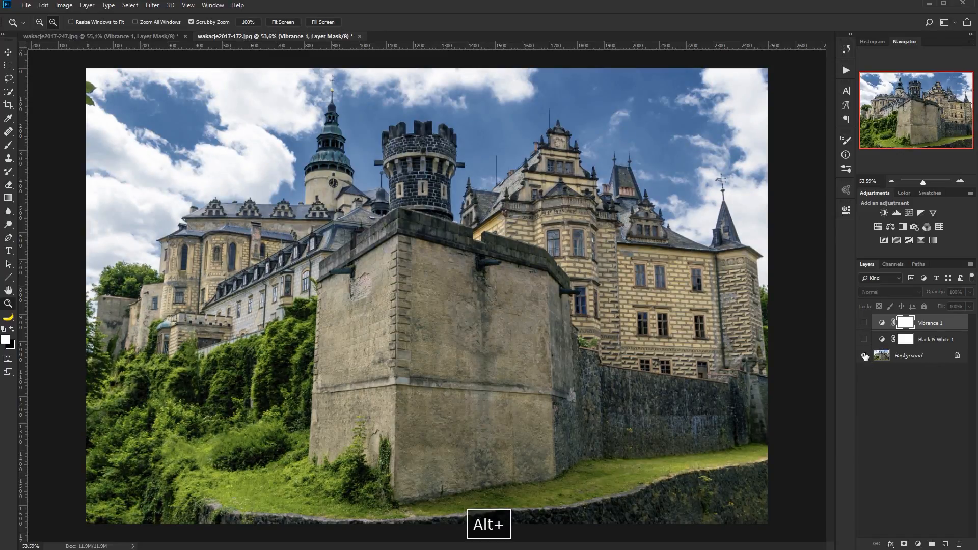
pyautogui.keyDown('alt'); pyautogui.click(865, 356); pyautogui.keyUp('alt')
pyautogui.click(882, 357)
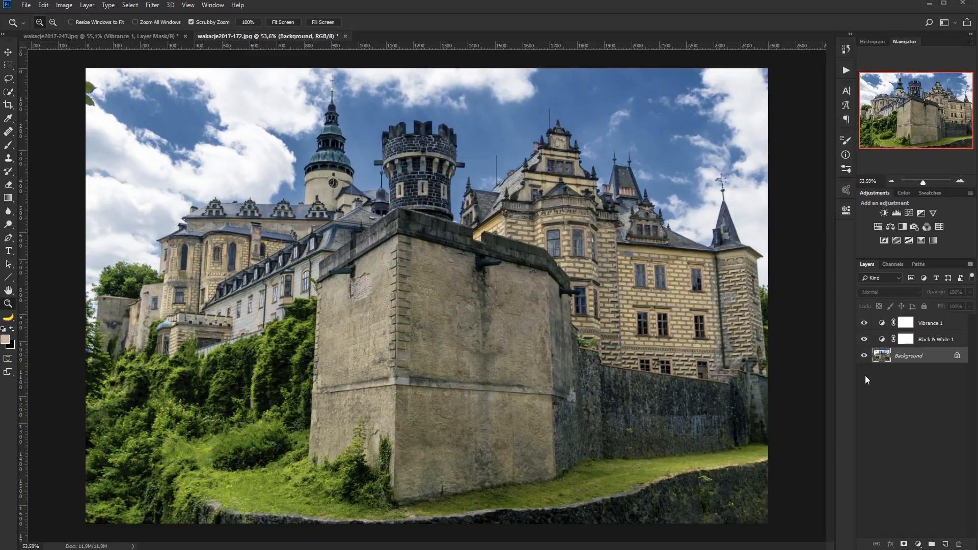
pyautogui.click(921, 323)
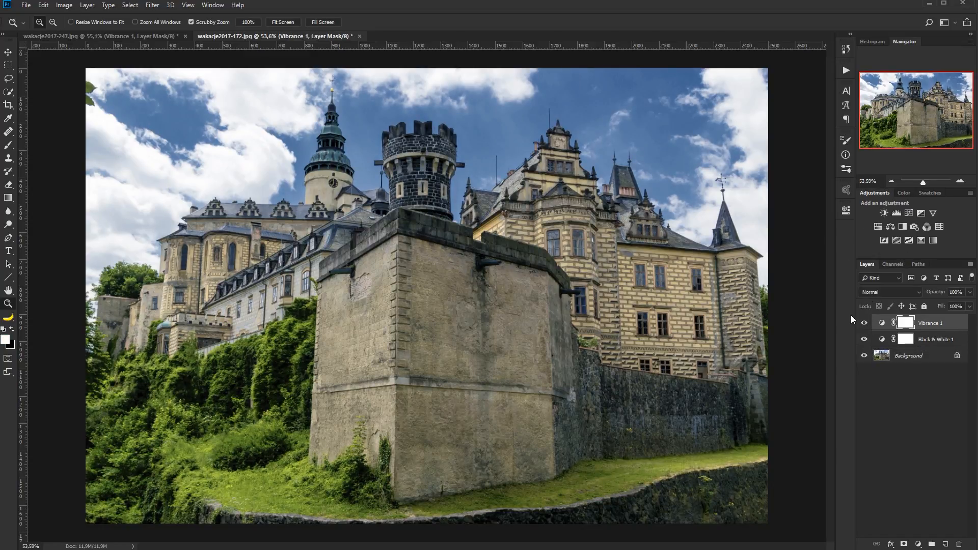
pyautogui.keyDown('alt'); pyautogui.click(865, 356); pyautogui.keyUp('alt')
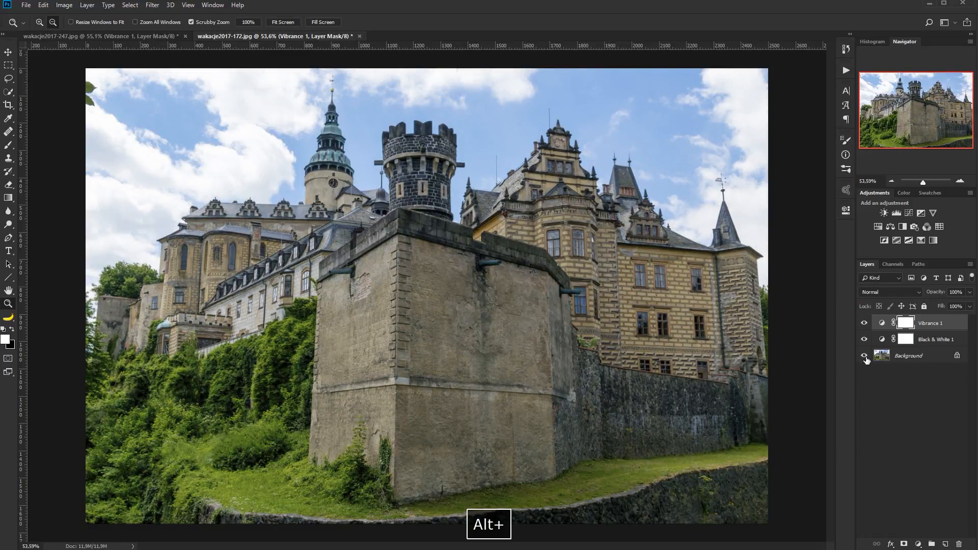
pyautogui.keyDown('alt'); pyautogui.click(865, 356); pyautogui.keyUp('alt')
pyautogui.keyDown('alt'); pyautogui.click(865, 356); pyautogui.keyUp('alt')
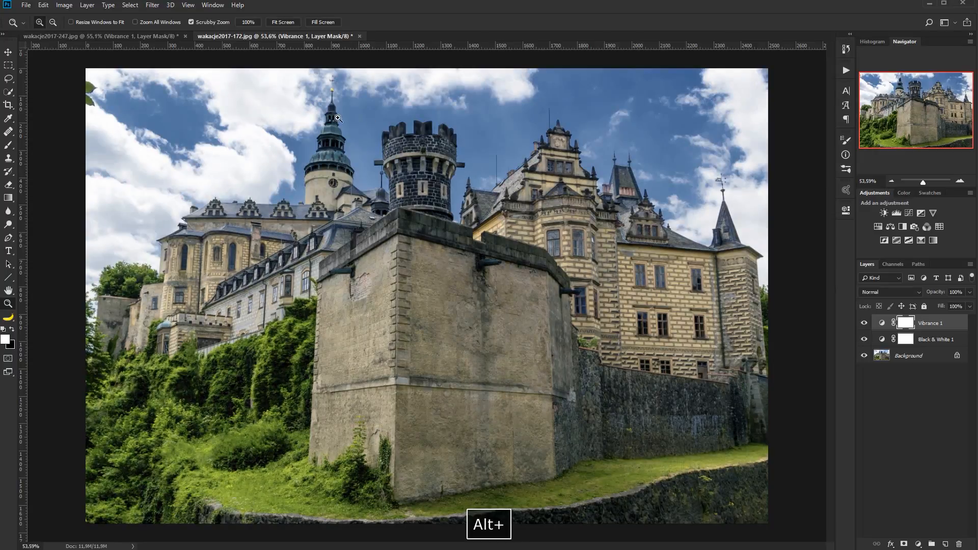
# Review the landscape wakacje2017-247.jpg against its original by isolating the Background layer, restore its layers and return to the castle photo
pyautogui.click(163, 39)
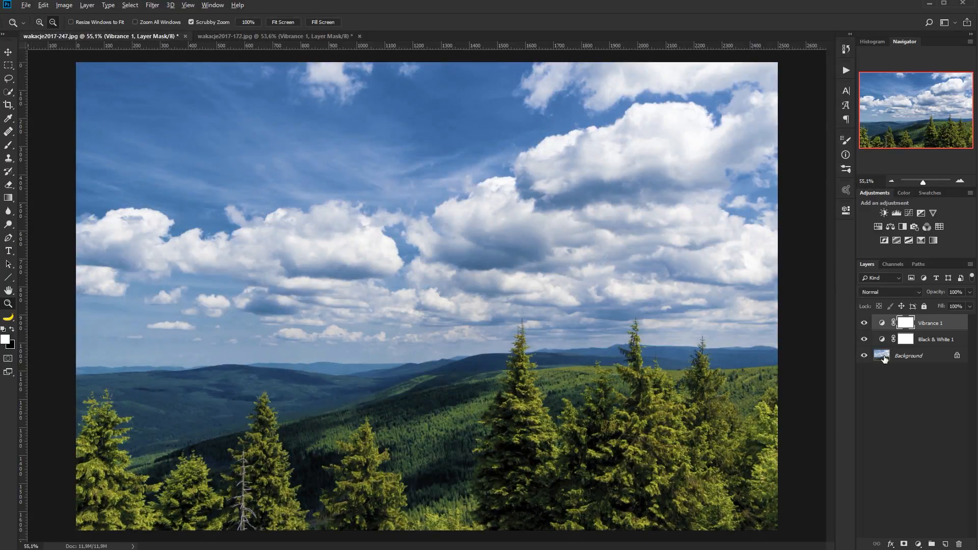
pyautogui.keyDown('alt'); pyautogui.click(865, 356); pyautogui.keyUp('alt')
pyautogui.keyDown('alt'); pyautogui.click(865, 355); pyautogui.keyUp('alt')
pyautogui.click(329, 36)
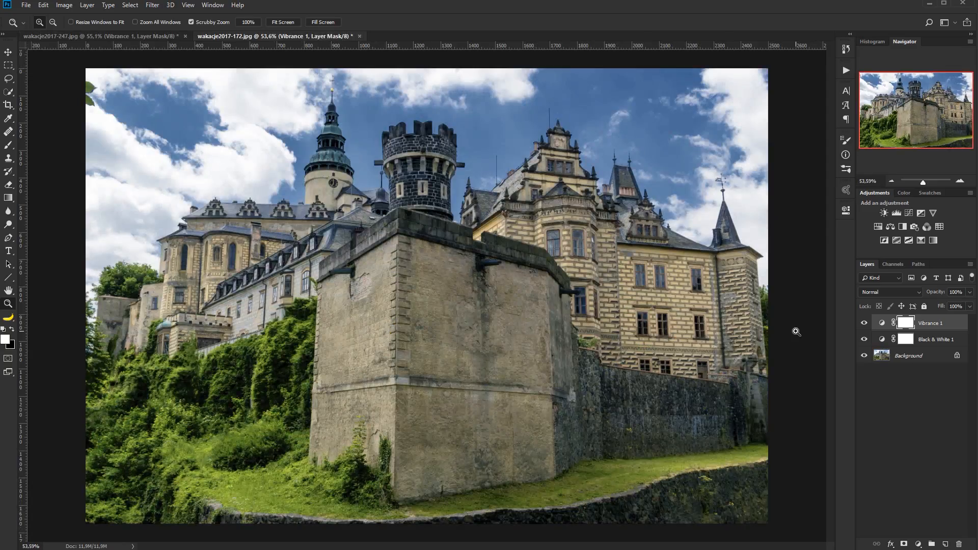